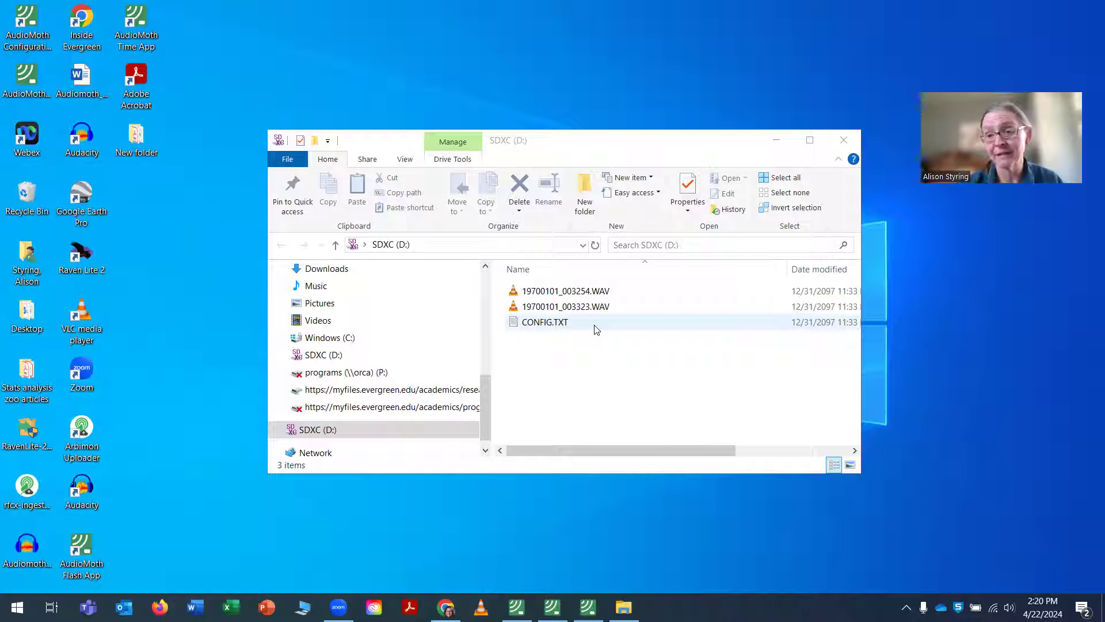
# Step: Quick-format SDXC (D:) as exFAT, accepting the data-erase warning and the completion notice
pyautogui.rightClick(409, 431)
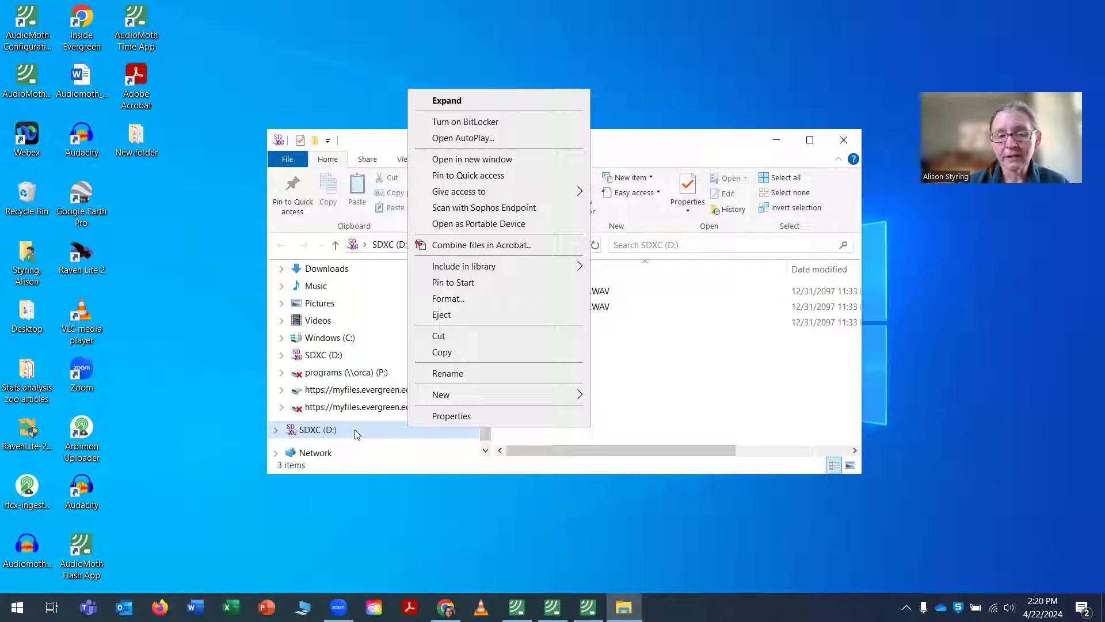
pyautogui.press('Escape')
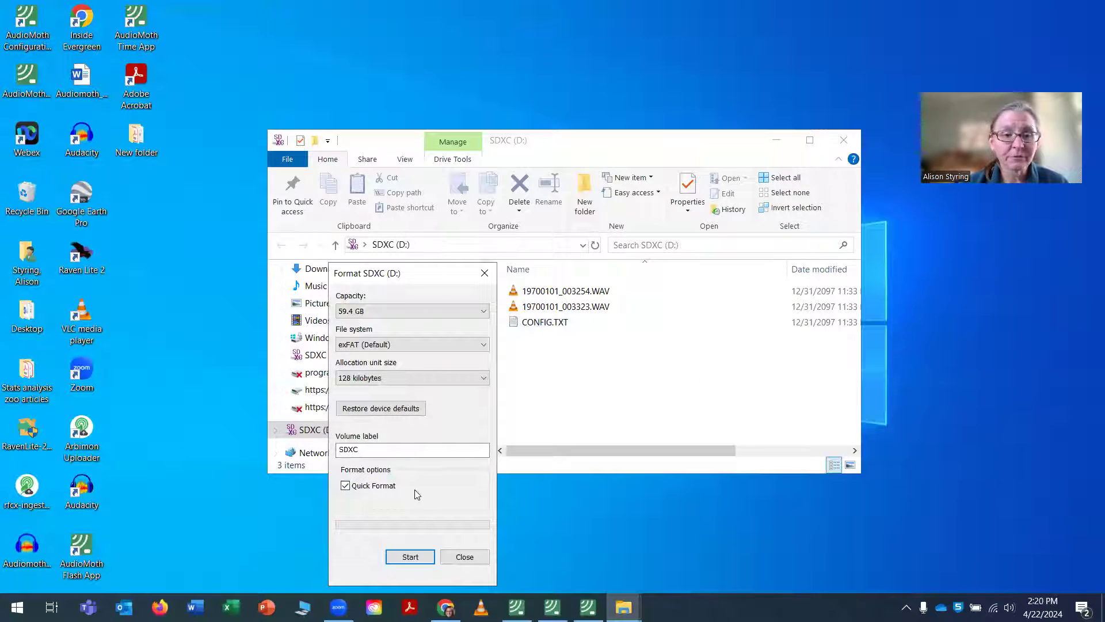
pyautogui.click(410, 557)
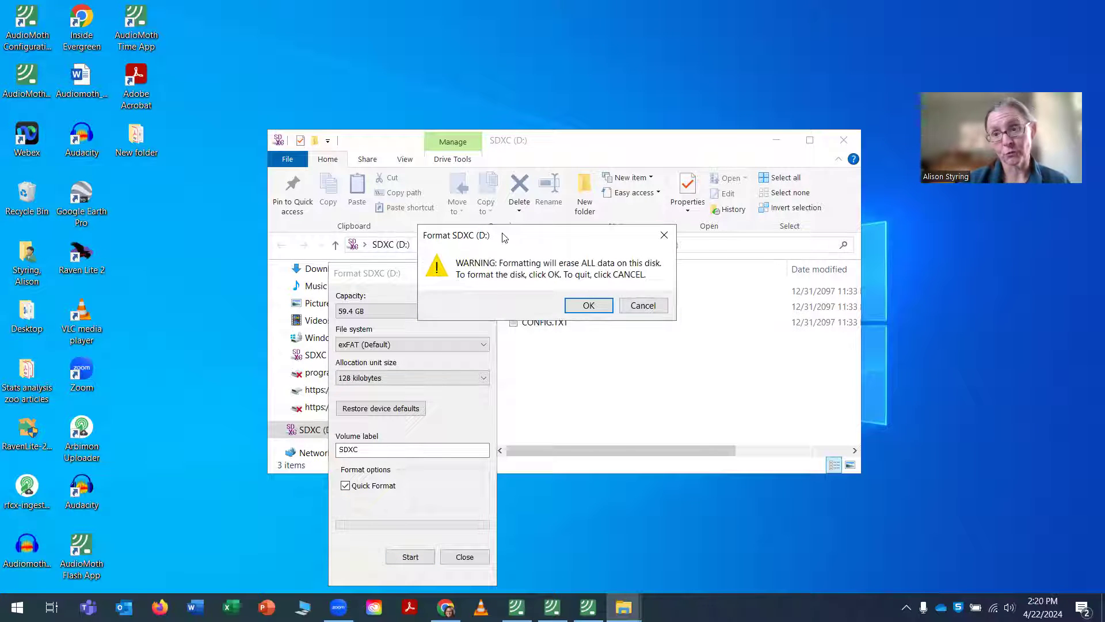
pyautogui.click(589, 305)
pyautogui.click(635, 304)
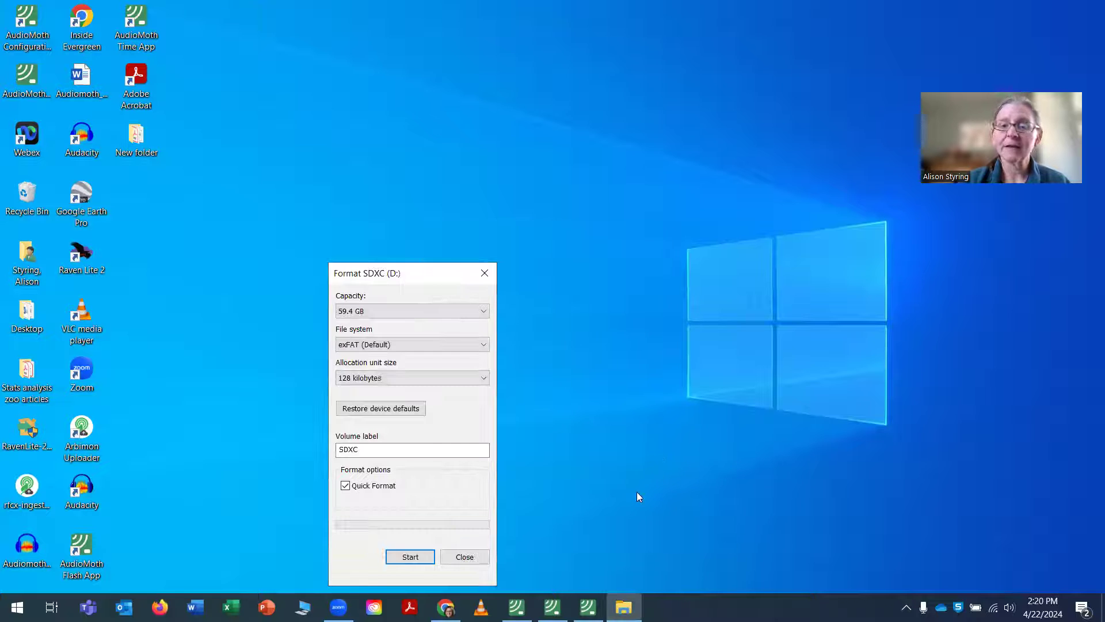
# Step: Close the Format dialog, reopen File Explorer on the card, and rename SDXC (D:) to 24-08
pyautogui.click(483, 270)
pyautogui.click(302, 606)
pyautogui.click(364, 430)
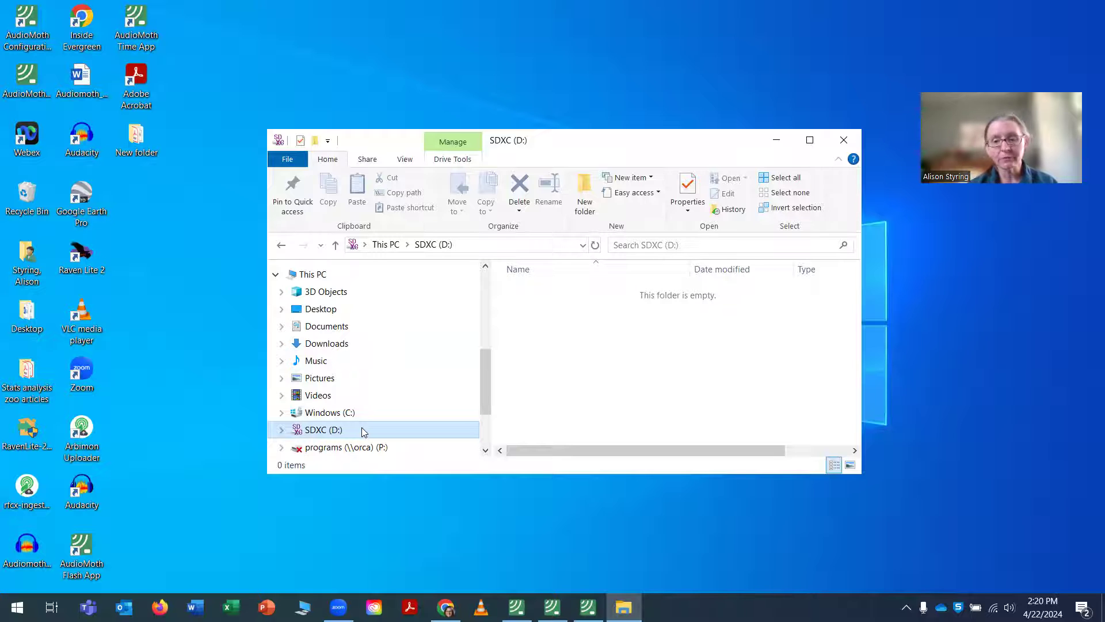
pyautogui.rightClick(345, 429)
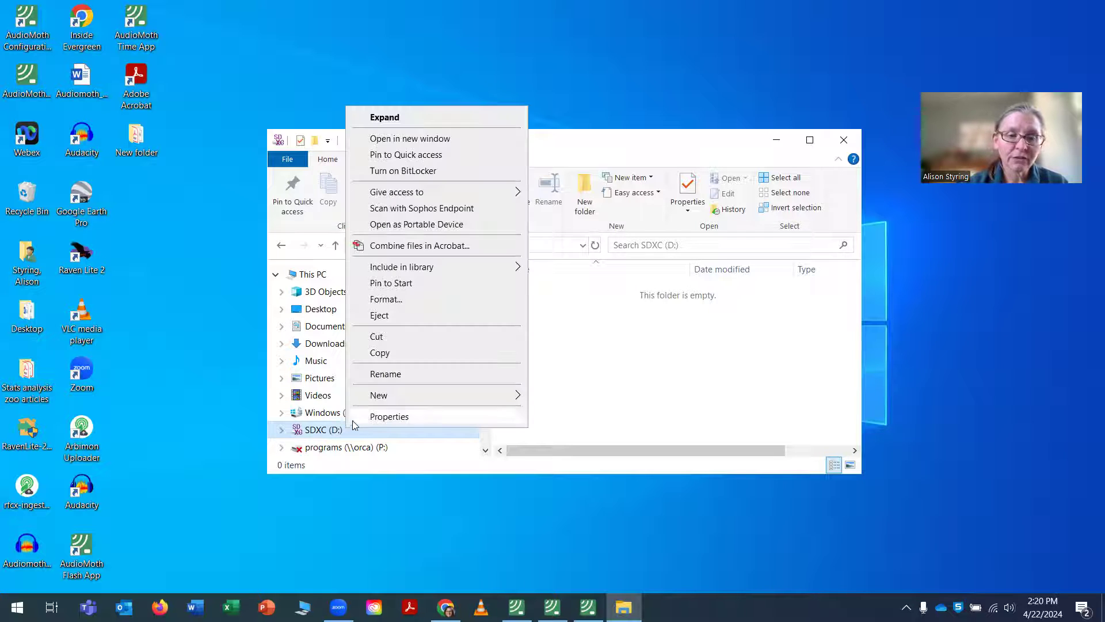
pyautogui.click(385, 375)
pyautogui.write('24-08')
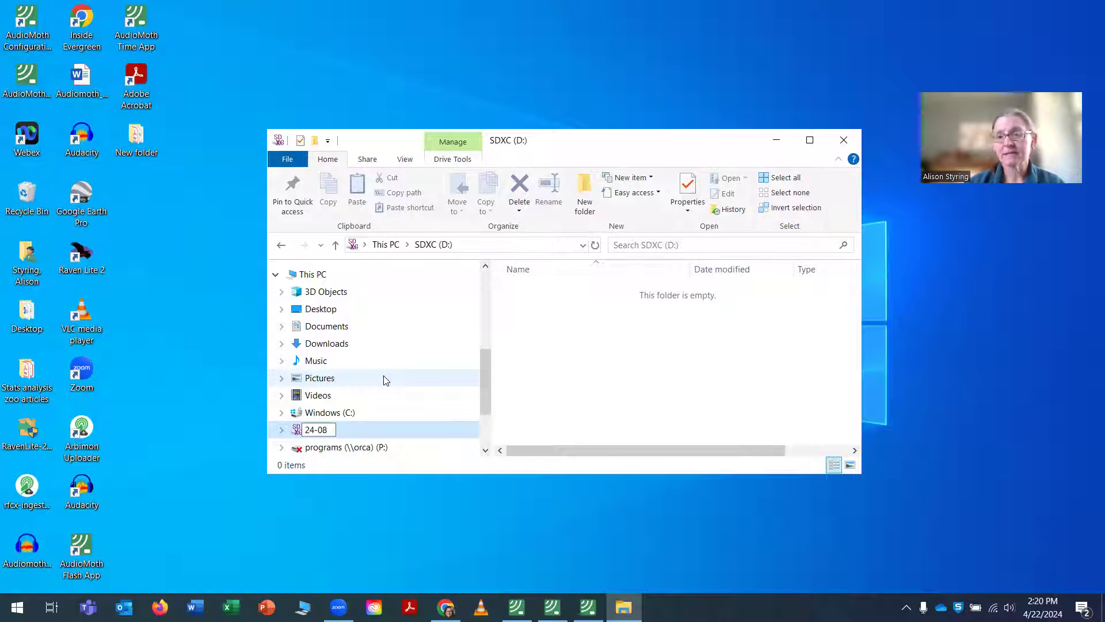
pyautogui.press('Return')
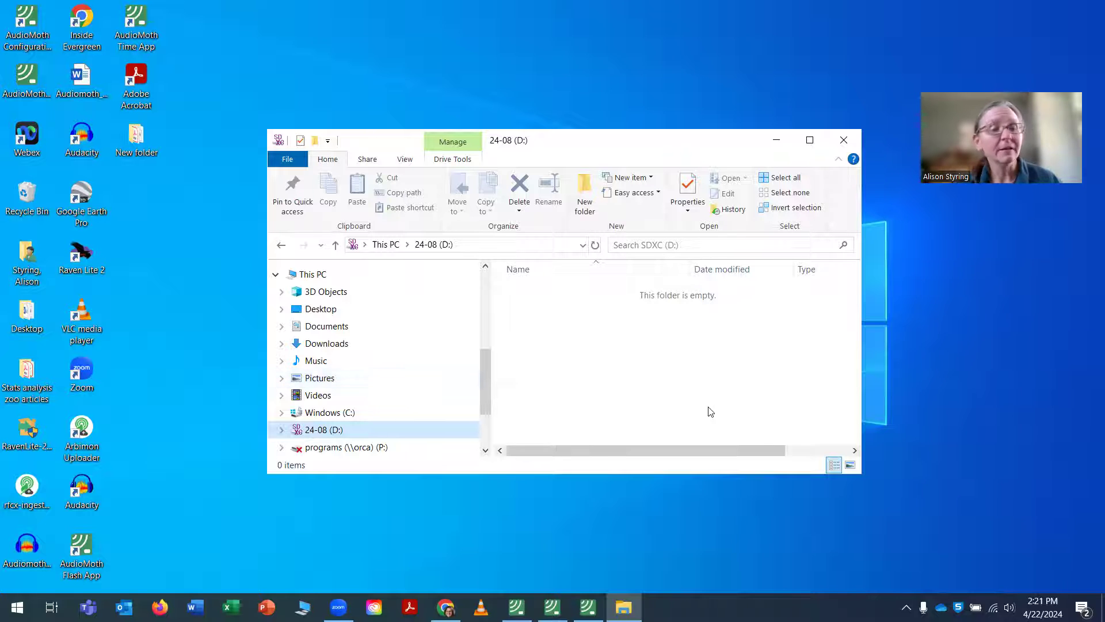
# Step: Eject the 24-08 (D:) card from File Explorer's navigation pane
pyautogui.rightClick(384, 427)
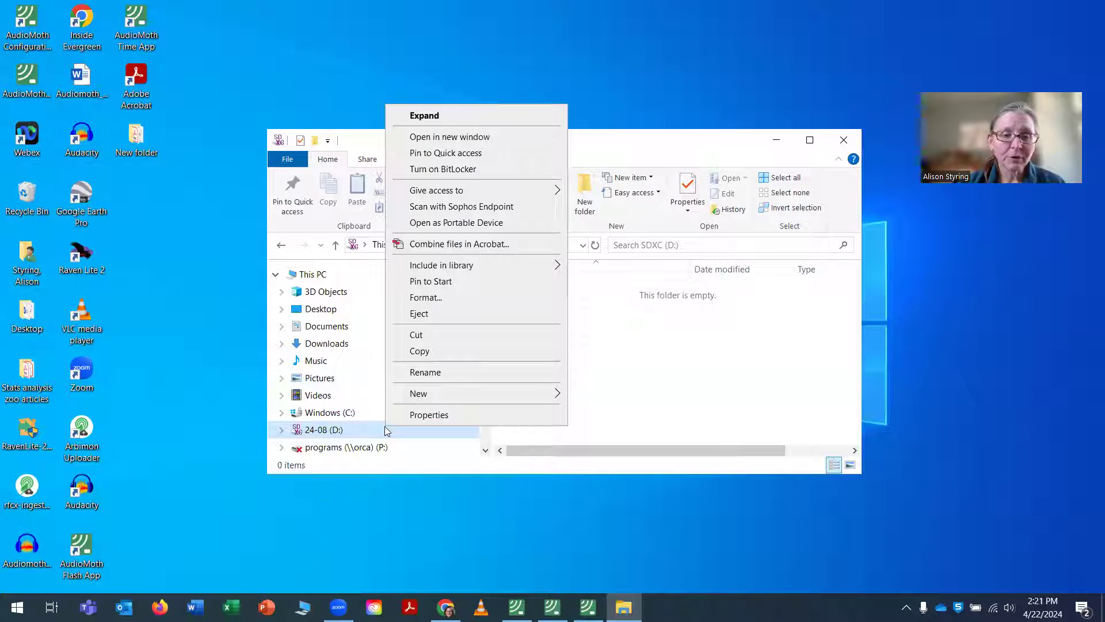
pyautogui.click(449, 315)
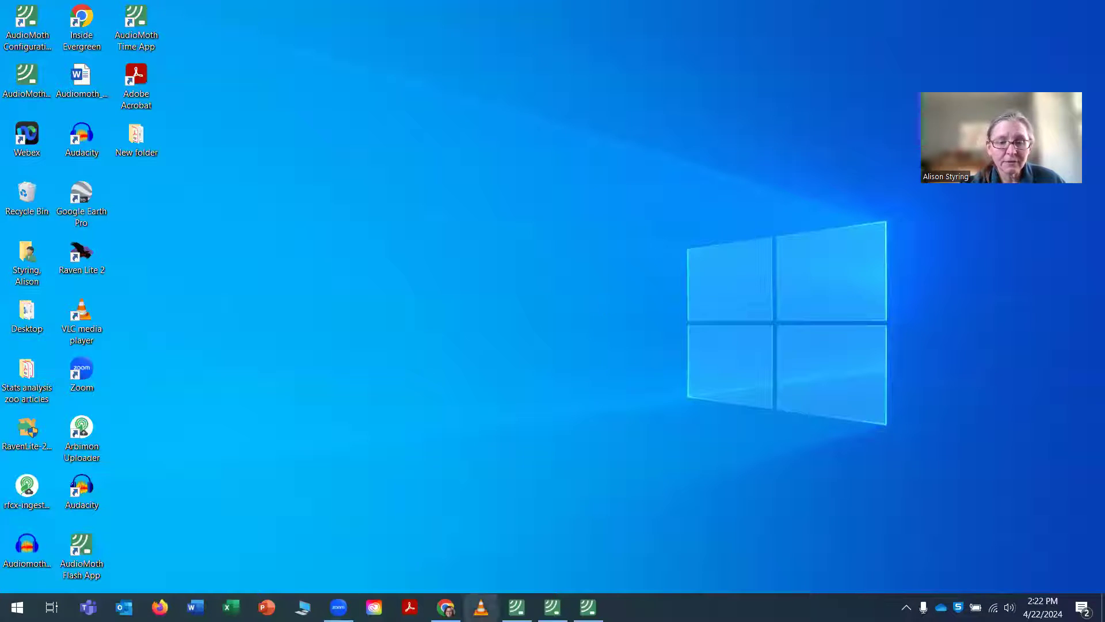
pyautogui.click(445, 608)
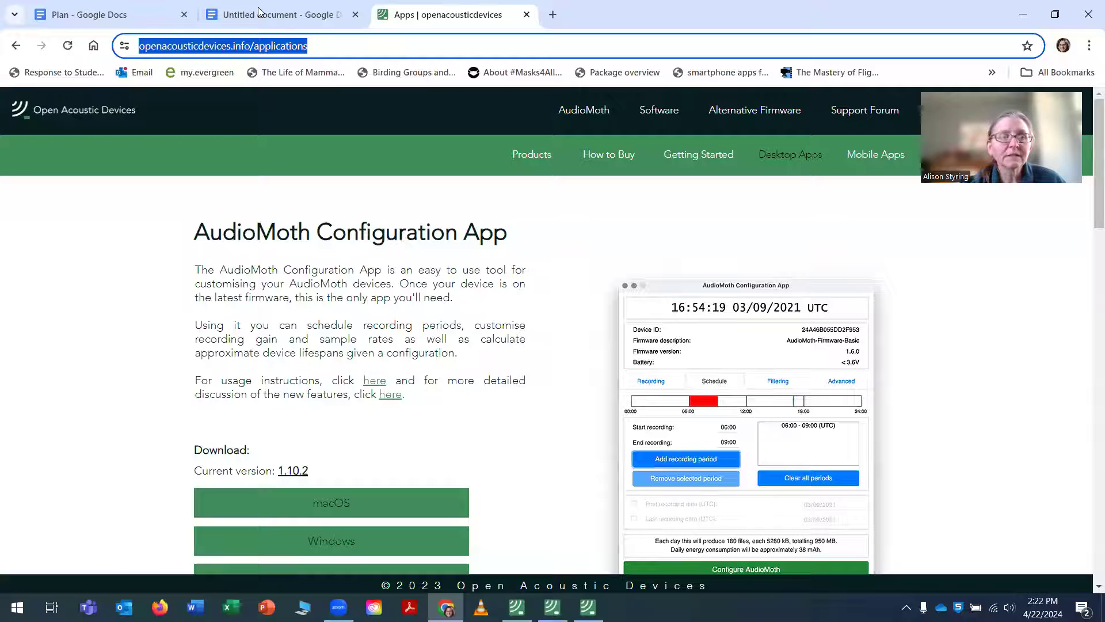
pyautogui.click(1088, 194)
pyautogui.scroll(-7, 1088, 194)
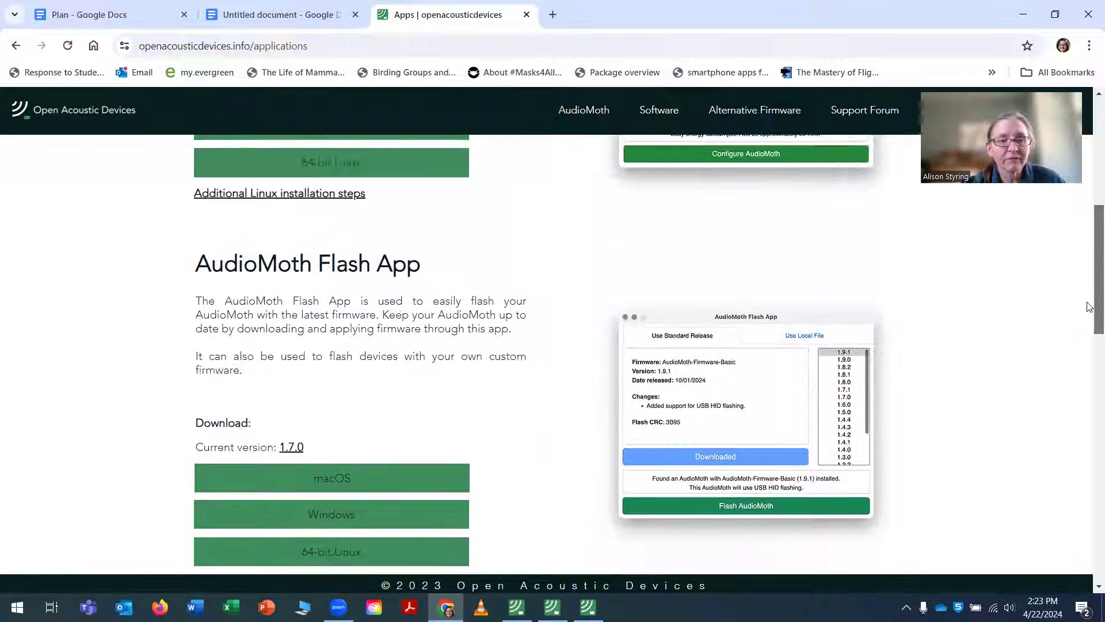
pyautogui.moveTo(1089, 308)
pyautogui.mouseDown()
pyautogui.moveTo(1089, 456)
pyautogui.moveTo(1089, 296)
pyautogui.mouseUp()
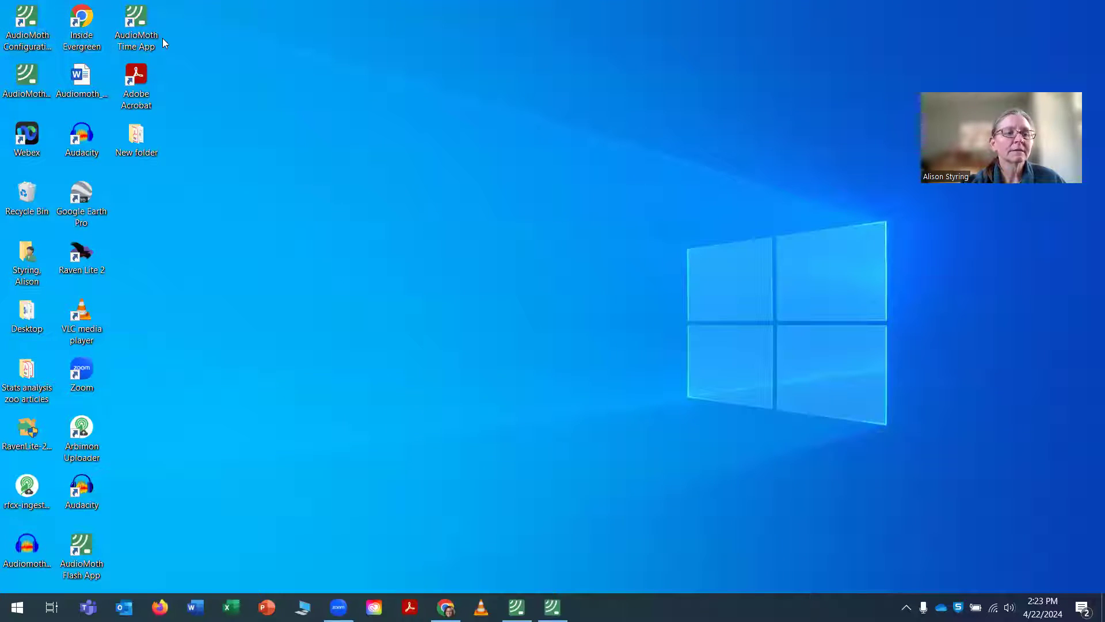
# Step: Launch AudioMoth Flash App and flash standard release AudioMoth-Firmware-Basic 1.9.3 onto the device
pyautogui.click(19, 78)
pyautogui.doubleClick(69, 553)
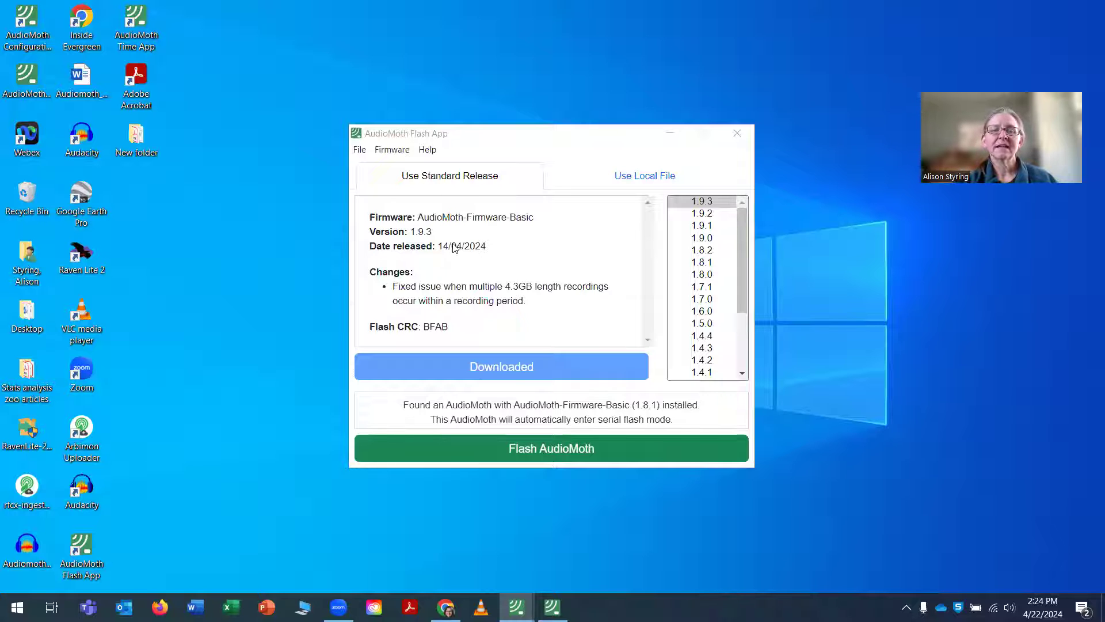
pyautogui.click(690, 203)
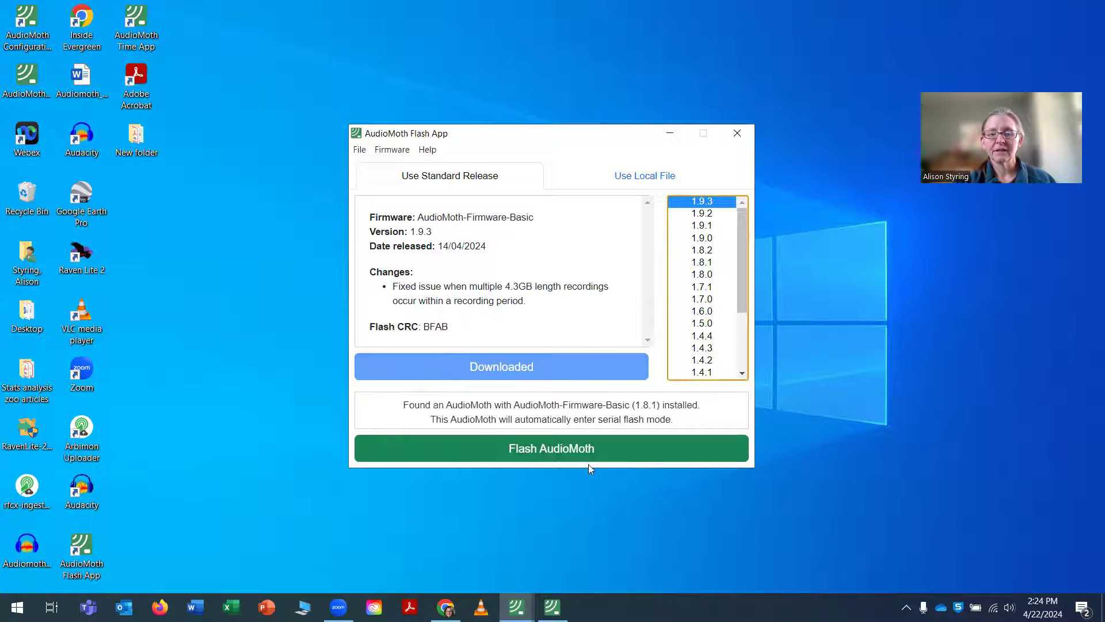
pyautogui.click(532, 459)
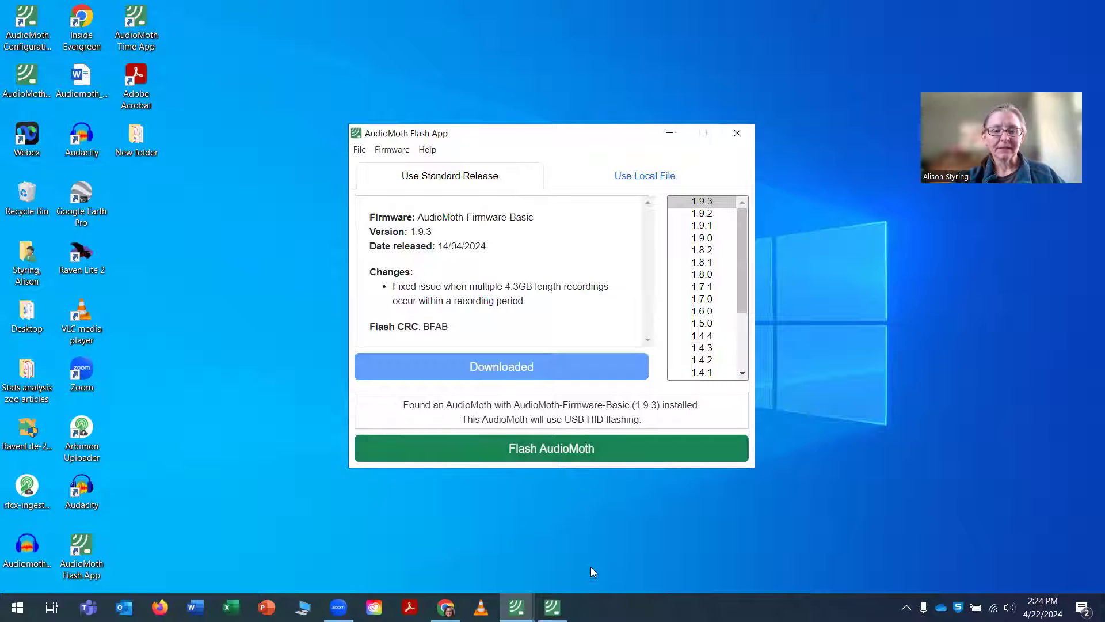
# Step: In AudioMoth Time App, set the device clock to the current UTC time, 22/04/2024
pyautogui.click(552, 607)
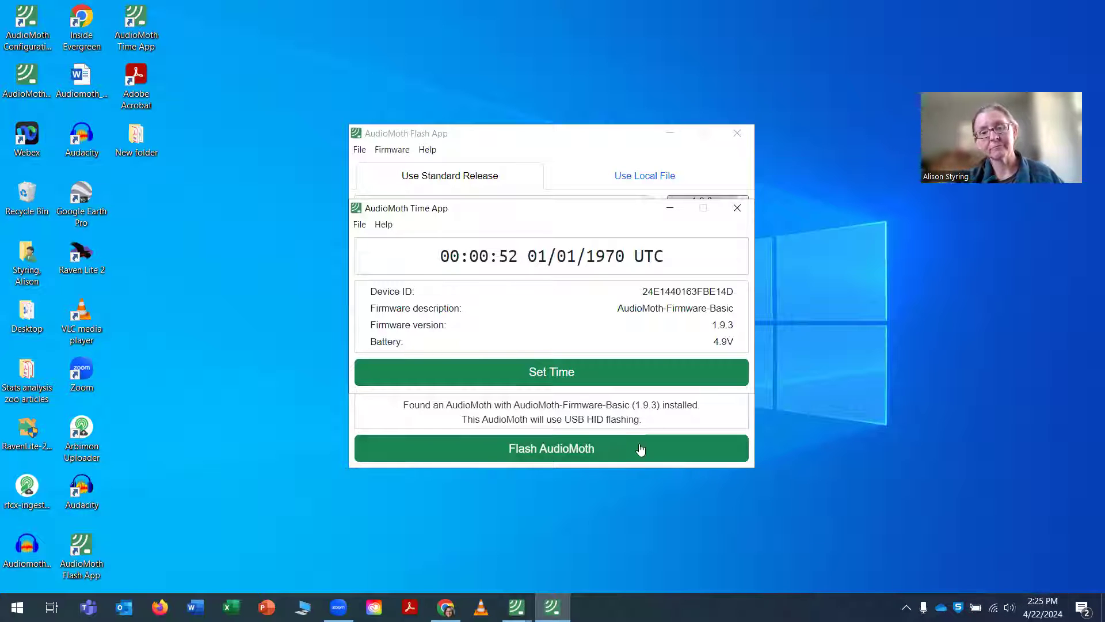
pyautogui.click(537, 375)
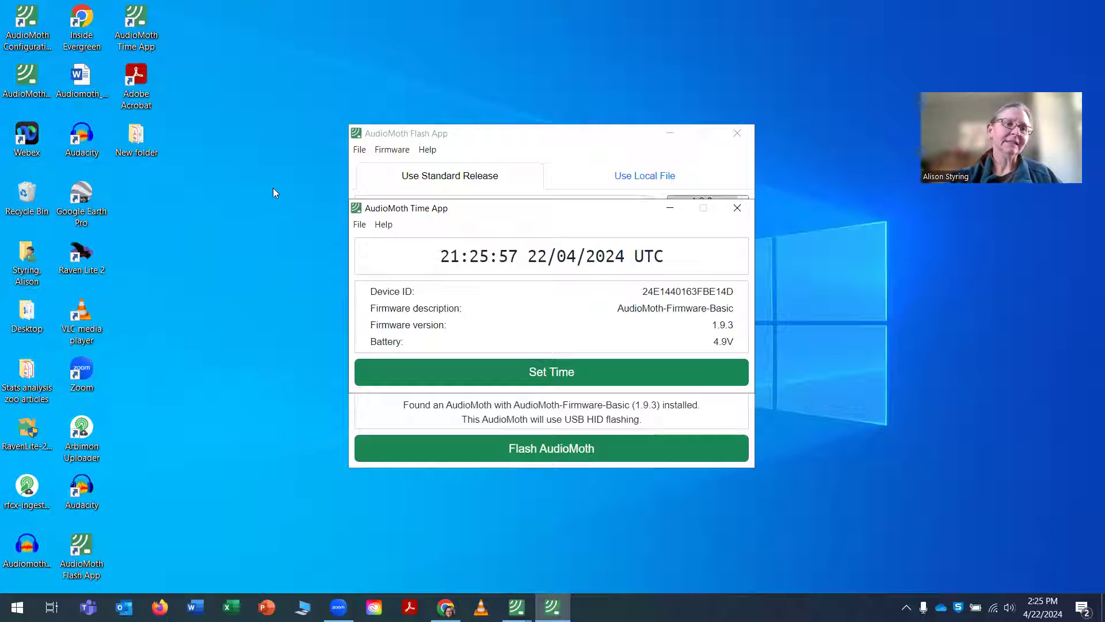
# Step: Launch AudioMoth Configuration App and switch the time display to Local (UTC-7)
pyautogui.doubleClick(27, 19)
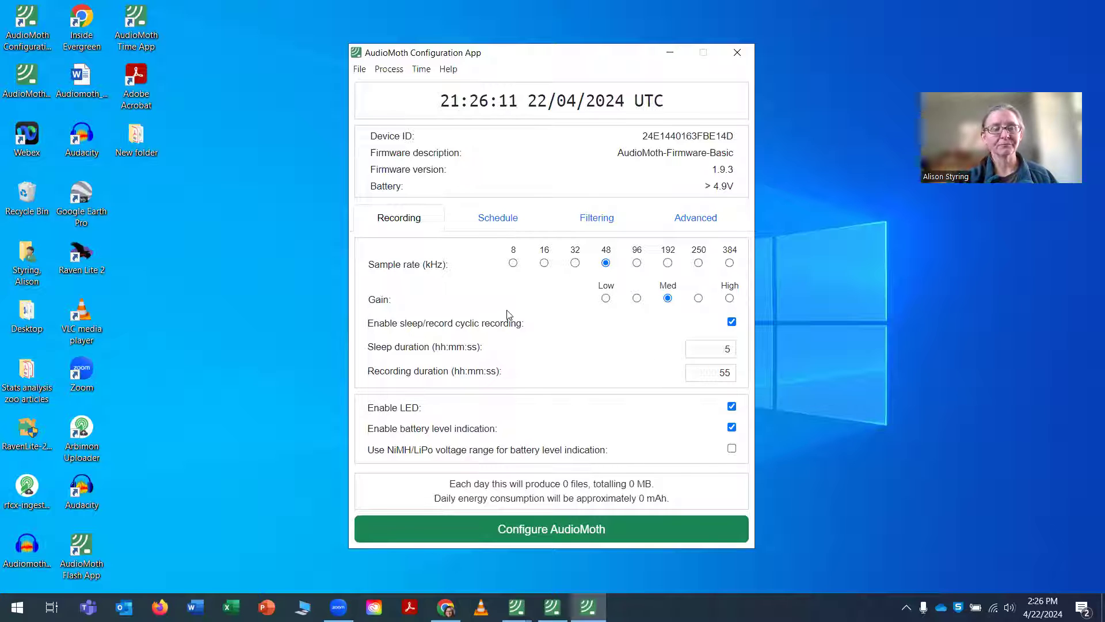
pyautogui.click(360, 70)
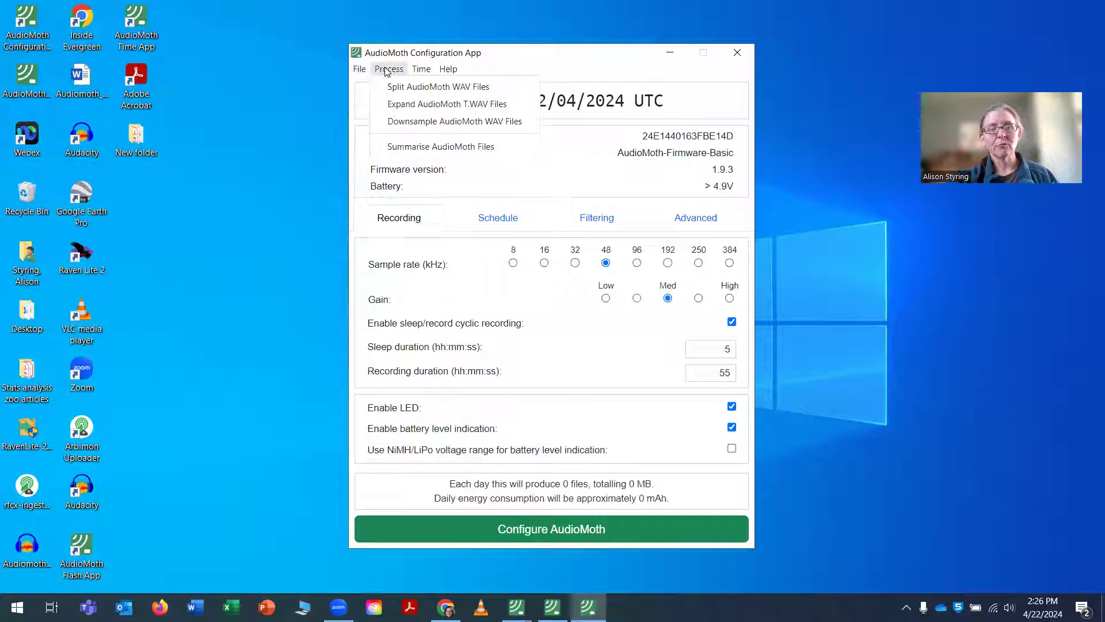
pyautogui.moveTo(426, 73)
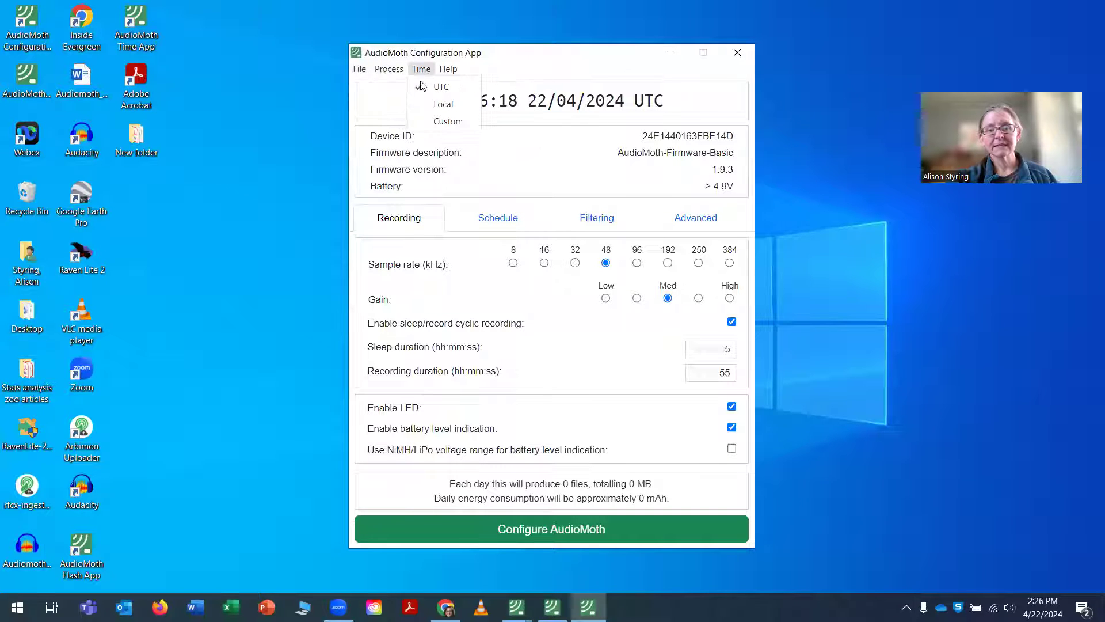
pyautogui.click(421, 104)
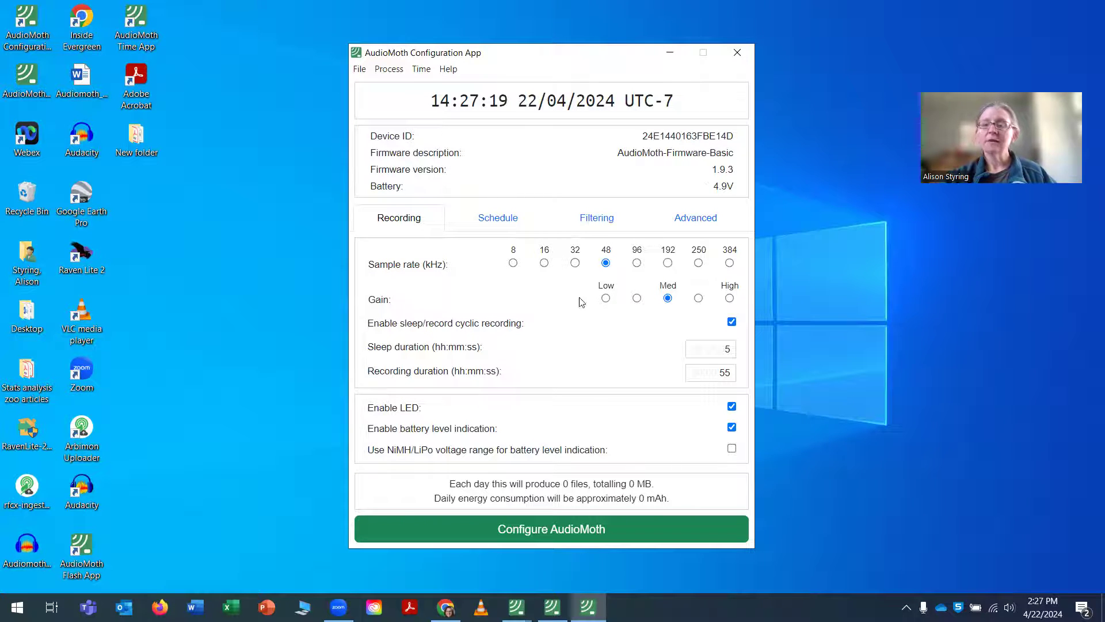
# Step: Select the High gain option on the Recording tab
pyautogui.click(730, 298)
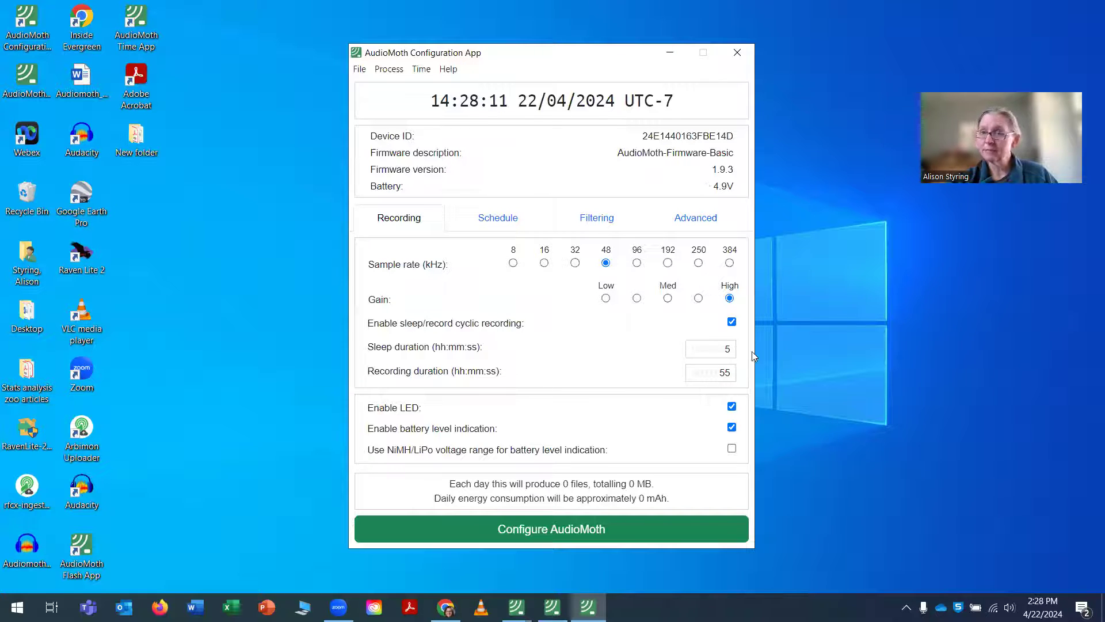
# Step: Set recording duration to 9 min 55 s and disable the LED and battery level indication
pyautogui.click(727, 376)
pyautogui.click(712, 374)
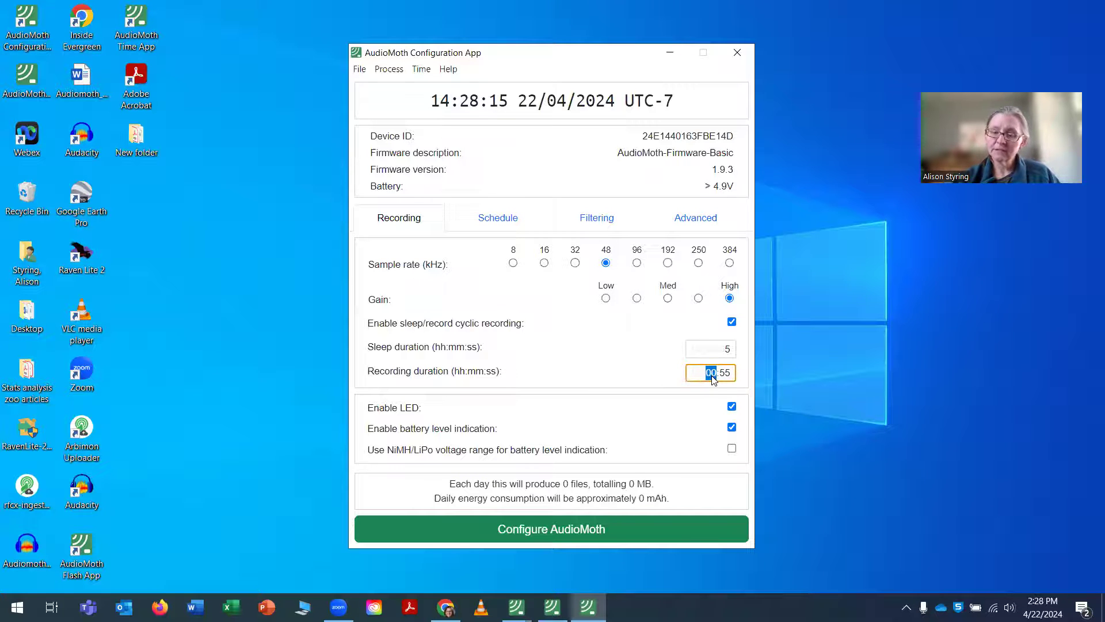
pyautogui.write('9')
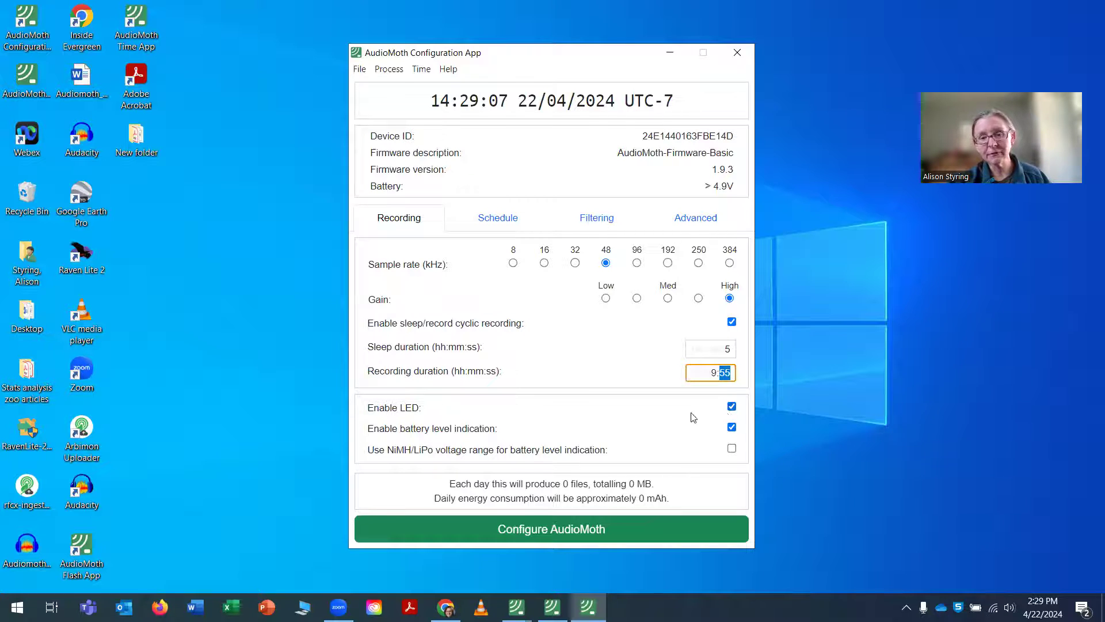
pyautogui.click(731, 406)
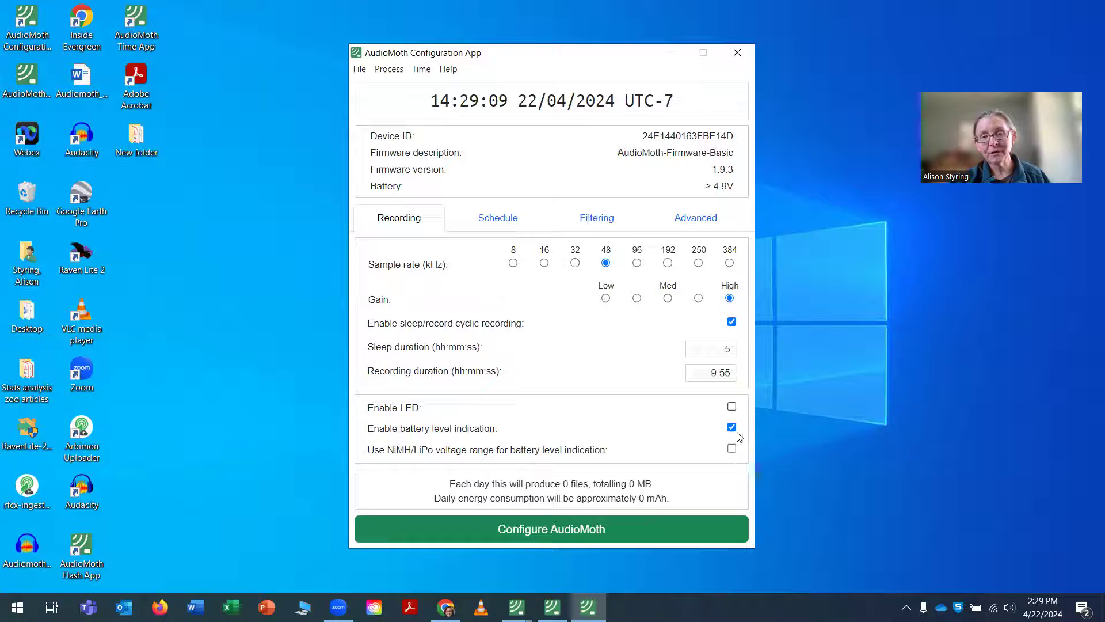
pyautogui.click(732, 427)
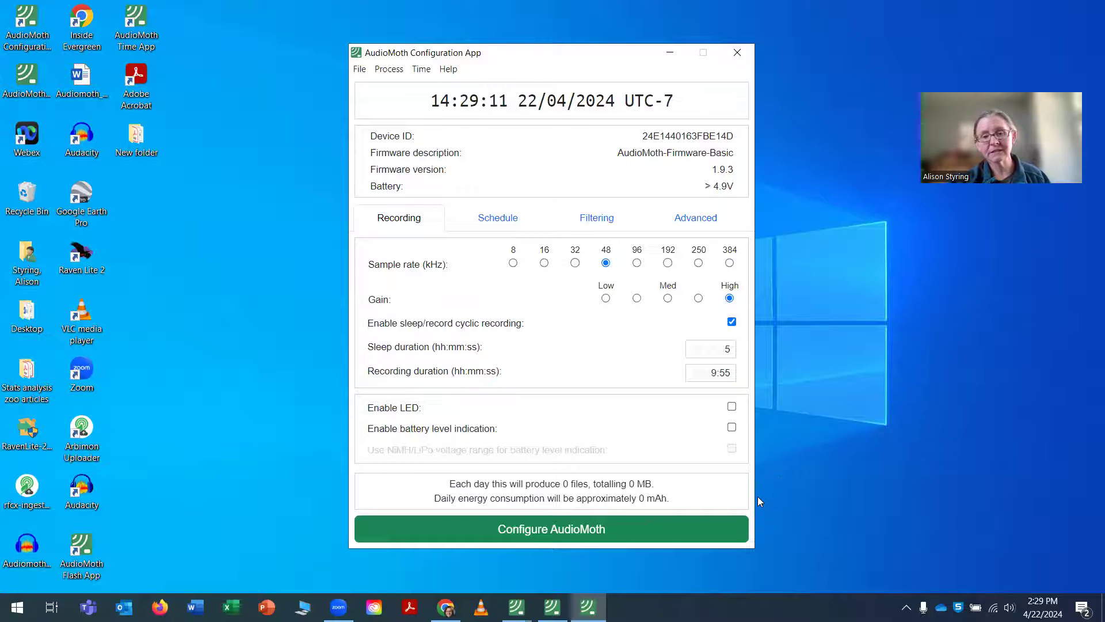
# Step: On the Schedule tab, enter start 05:00 and end 22:00, then add that recording period
pyautogui.click(496, 217)
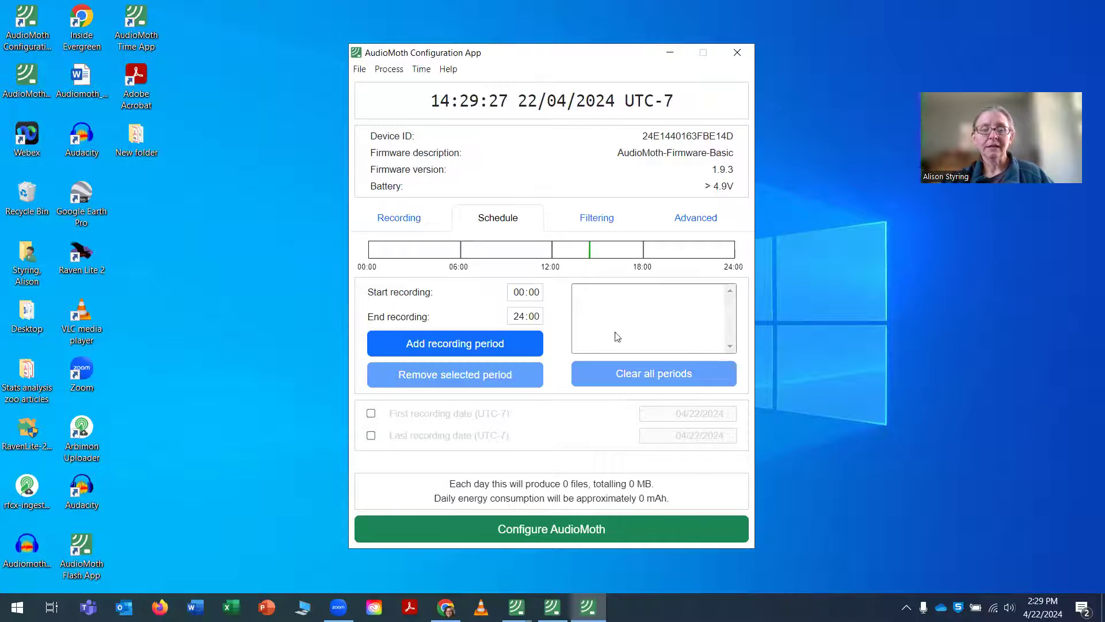
pyautogui.click(521, 293)
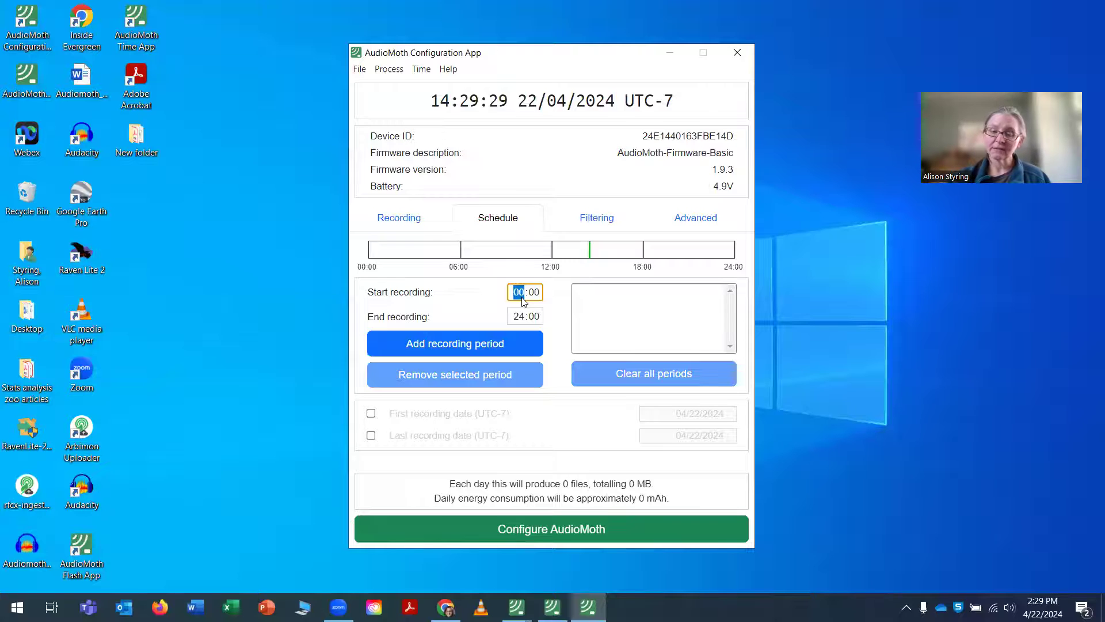
pyautogui.write('05')
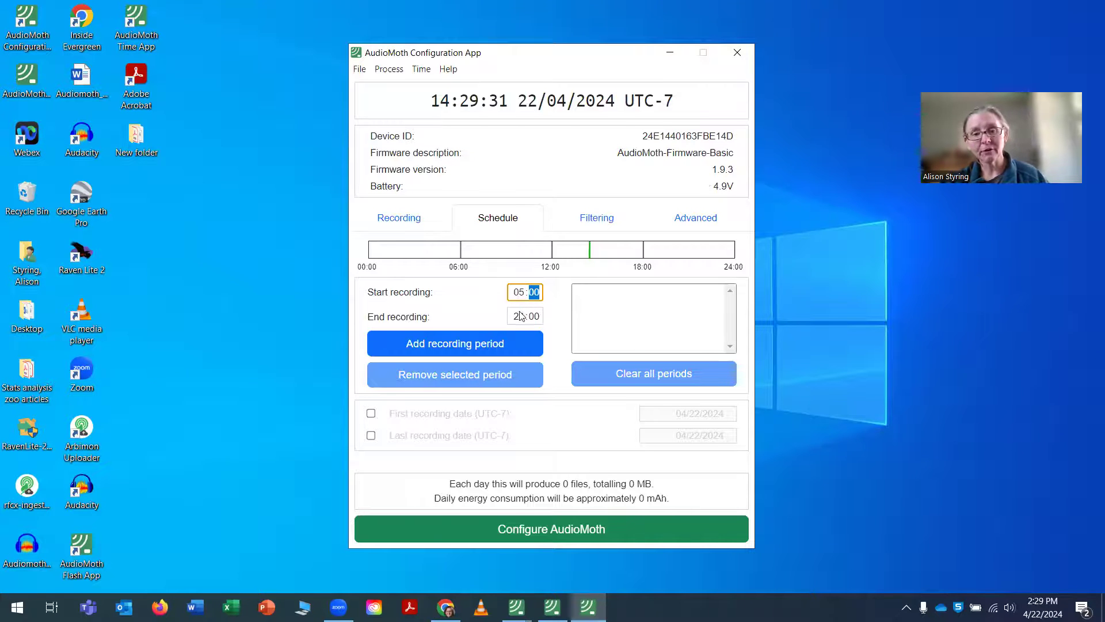
pyautogui.click(520, 317)
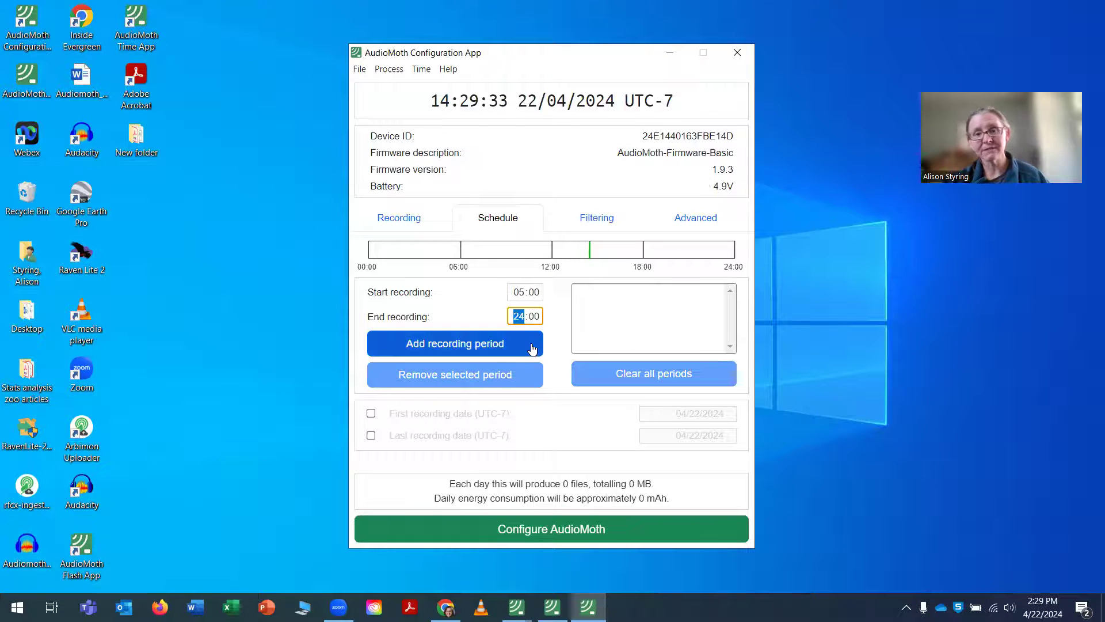
pyautogui.write('22')
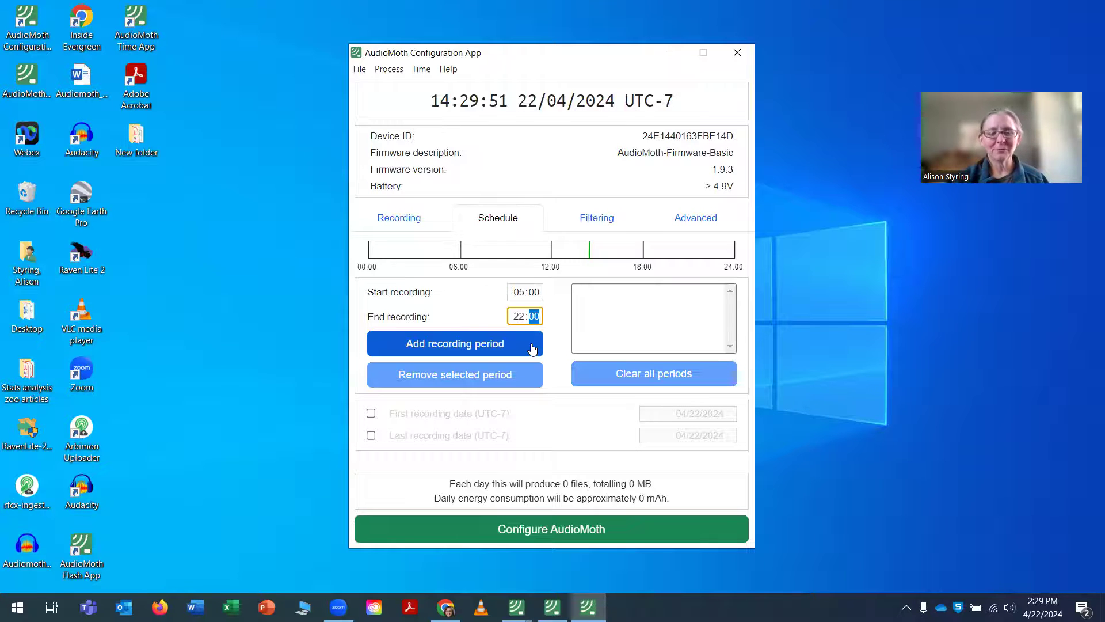
pyautogui.click(434, 349)
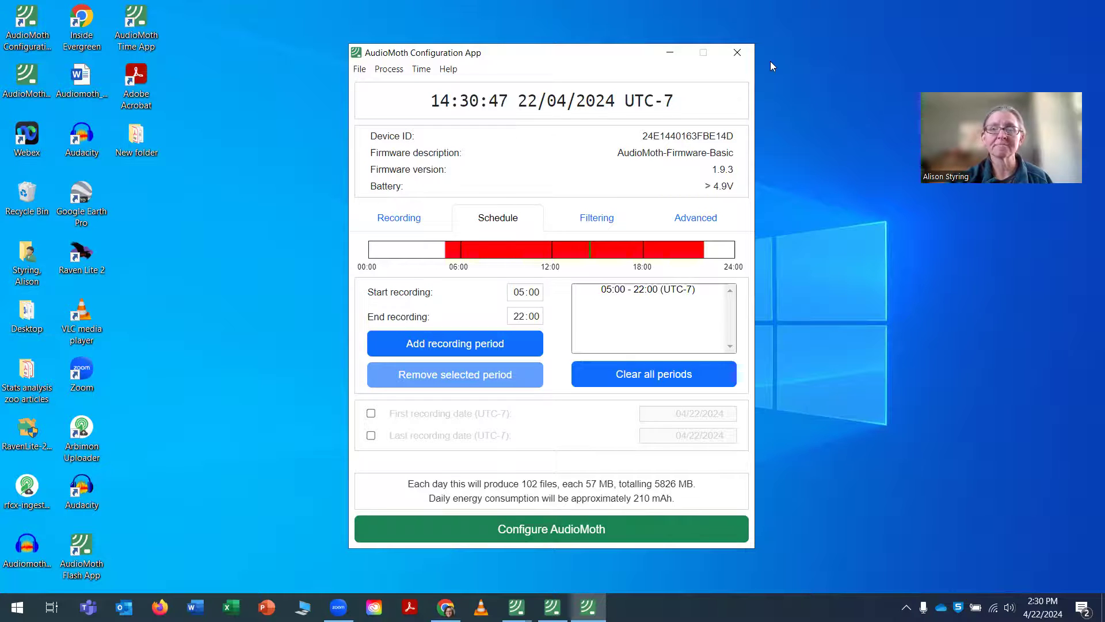
# Step: Review the Filtering and Advanced tabs unchanged, then write the settings with Configure AudioMoth
pyautogui.click(608, 220)
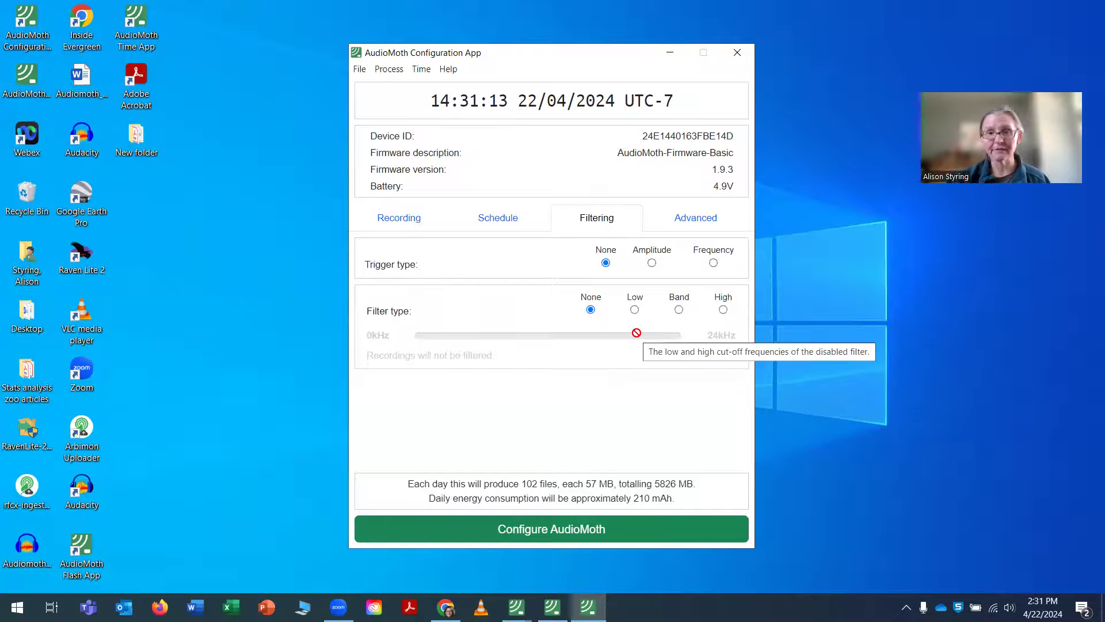
pyautogui.click(696, 226)
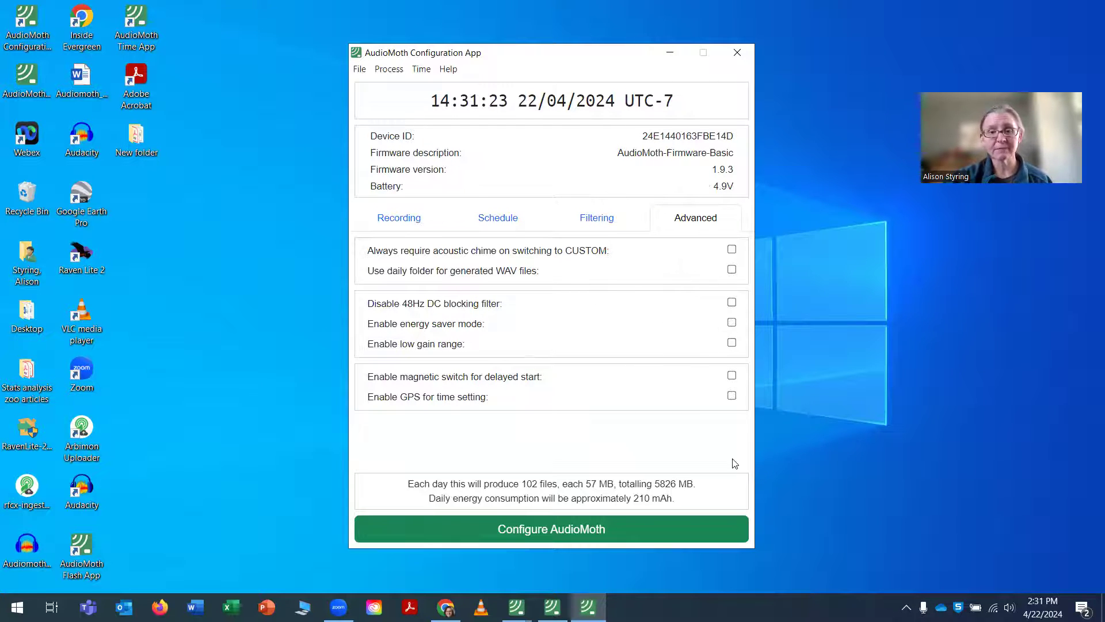
pyautogui.click(541, 530)
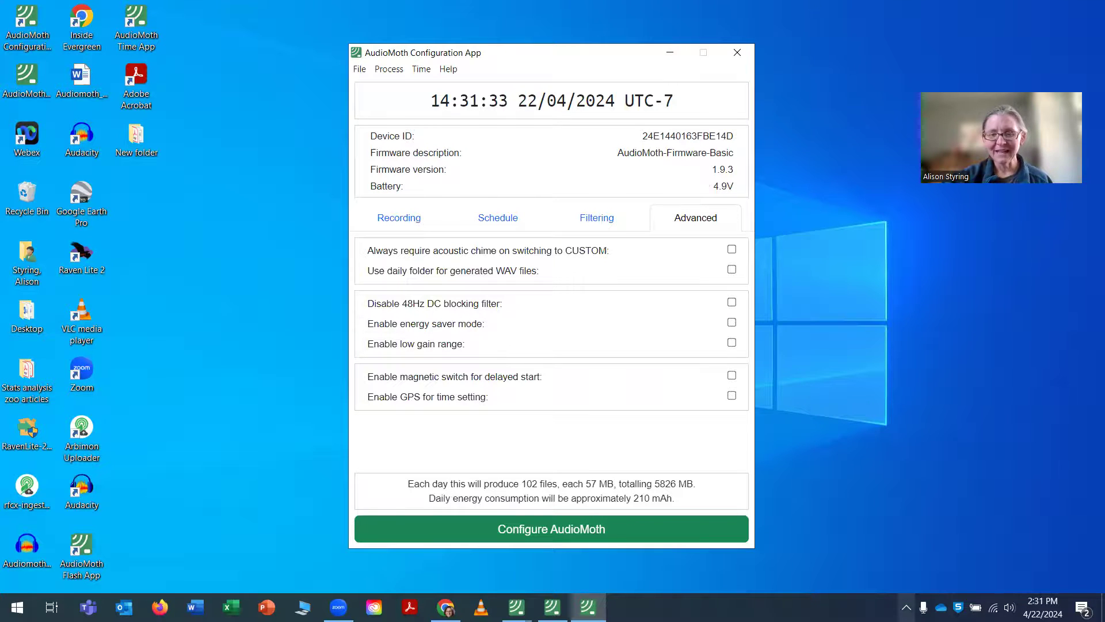
# Step: Eject the AudioMoth using the system tray's safely-remove USB icon
pyautogui.click(906, 606)
pyautogui.click(937, 550)
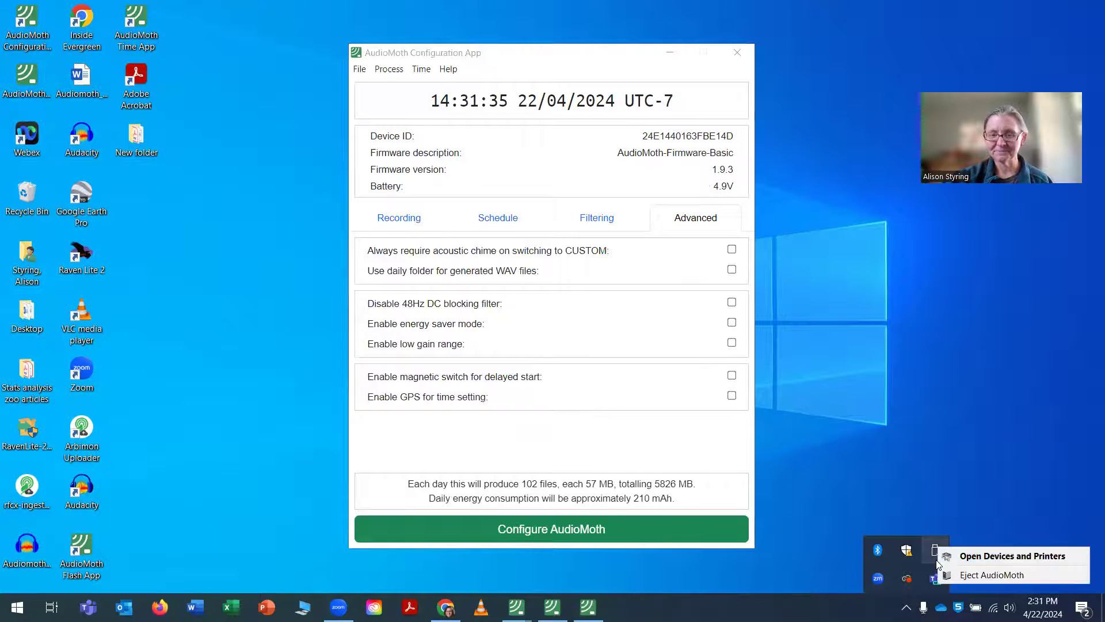
pyautogui.click(985, 575)
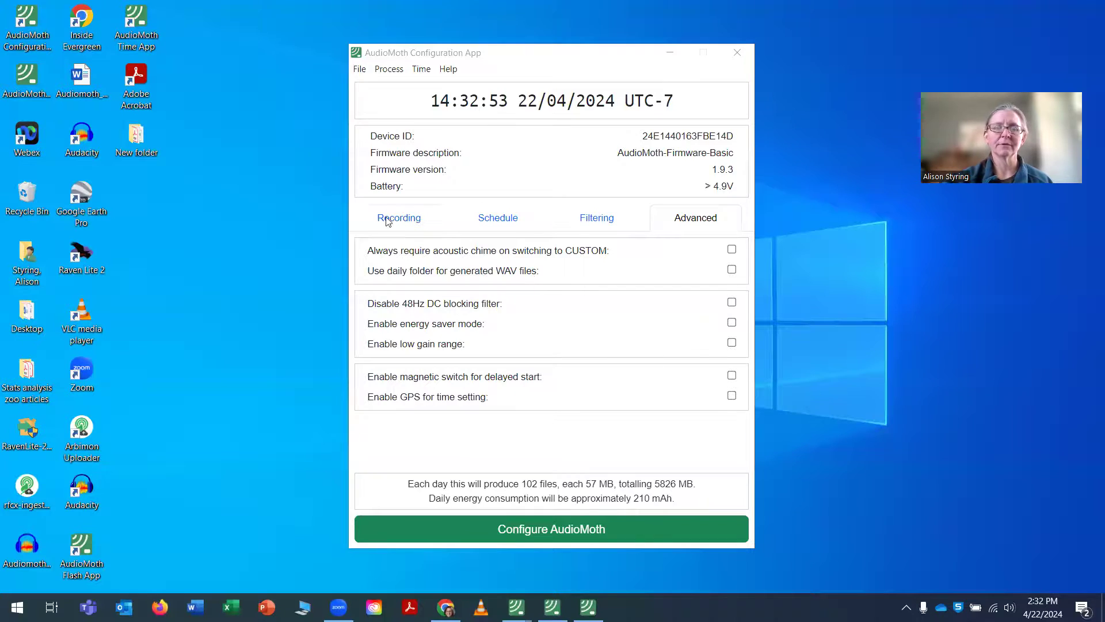
# Step: Enable the LED on the Recording tab and write the updated settings to the AudioMoth
pyautogui.click(379, 226)
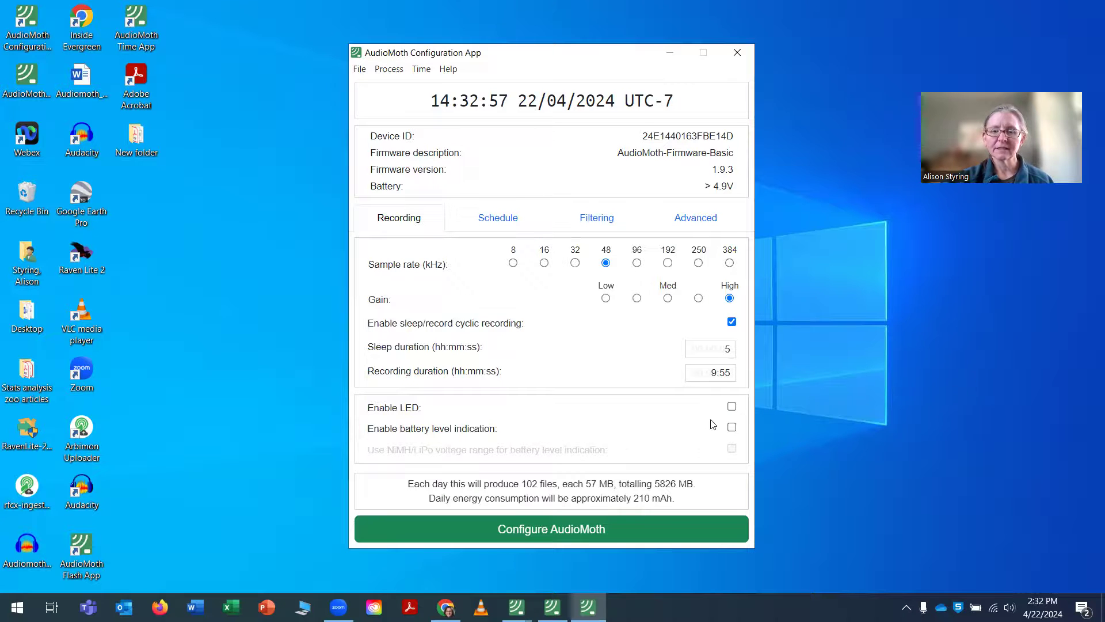
pyautogui.click(731, 406)
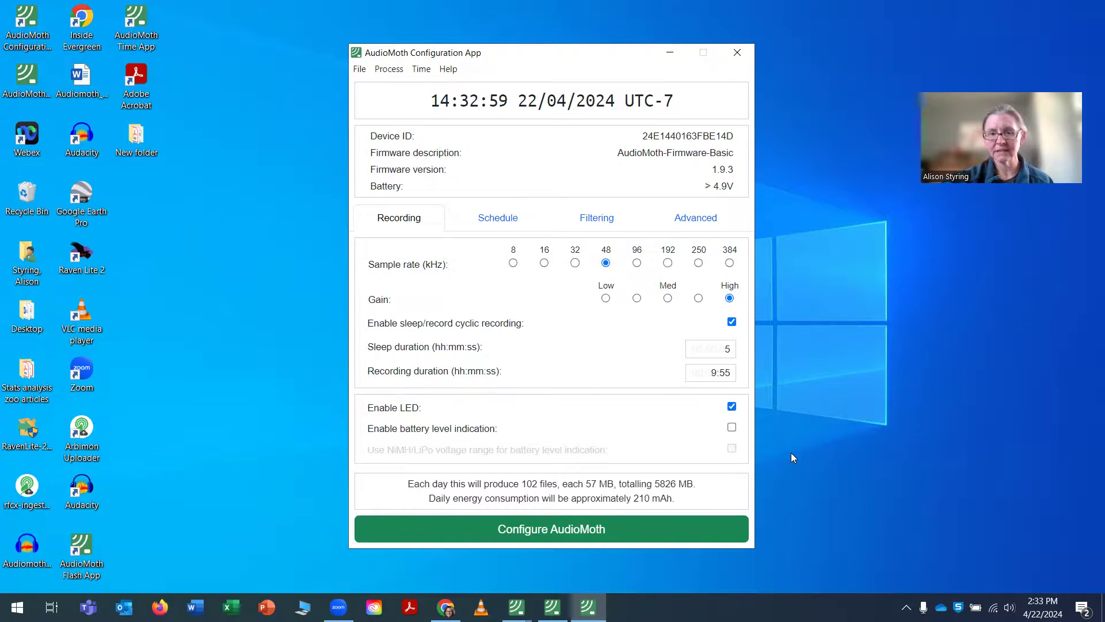
pyautogui.click(592, 528)
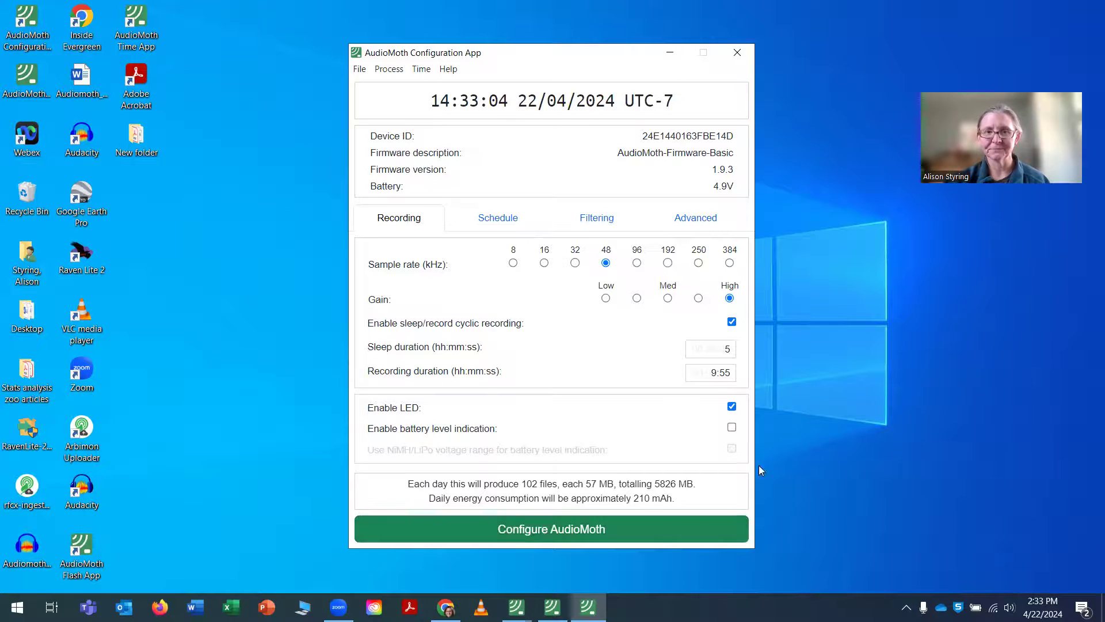
# Step: Eject the AudioMoth again using the system tray's safely-remove USB icon
pyautogui.click(906, 607)
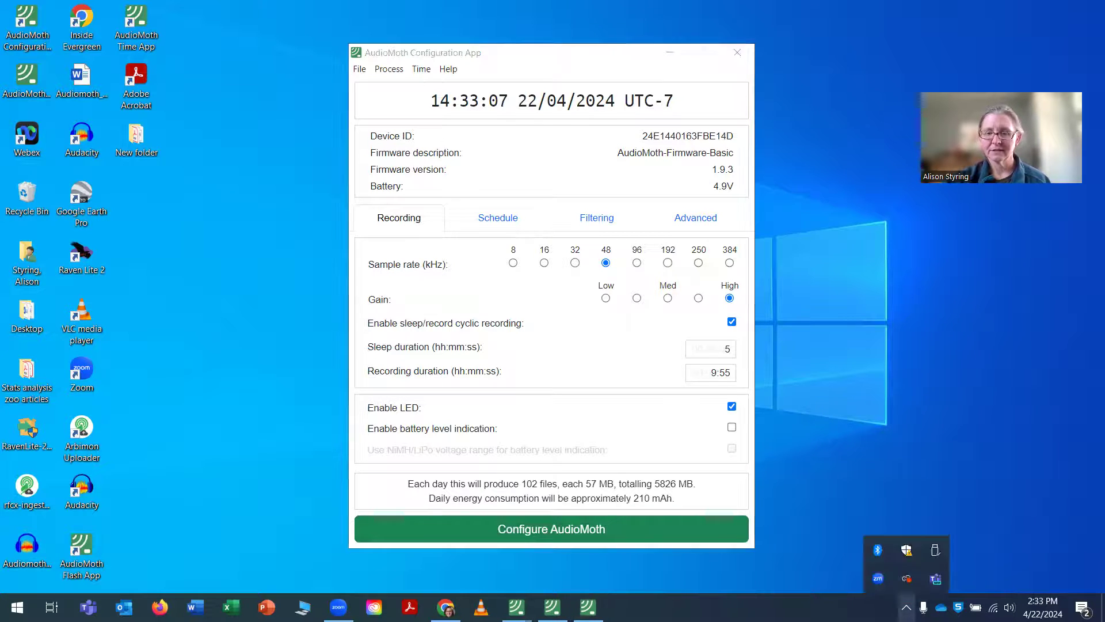
pyautogui.click(940, 552)
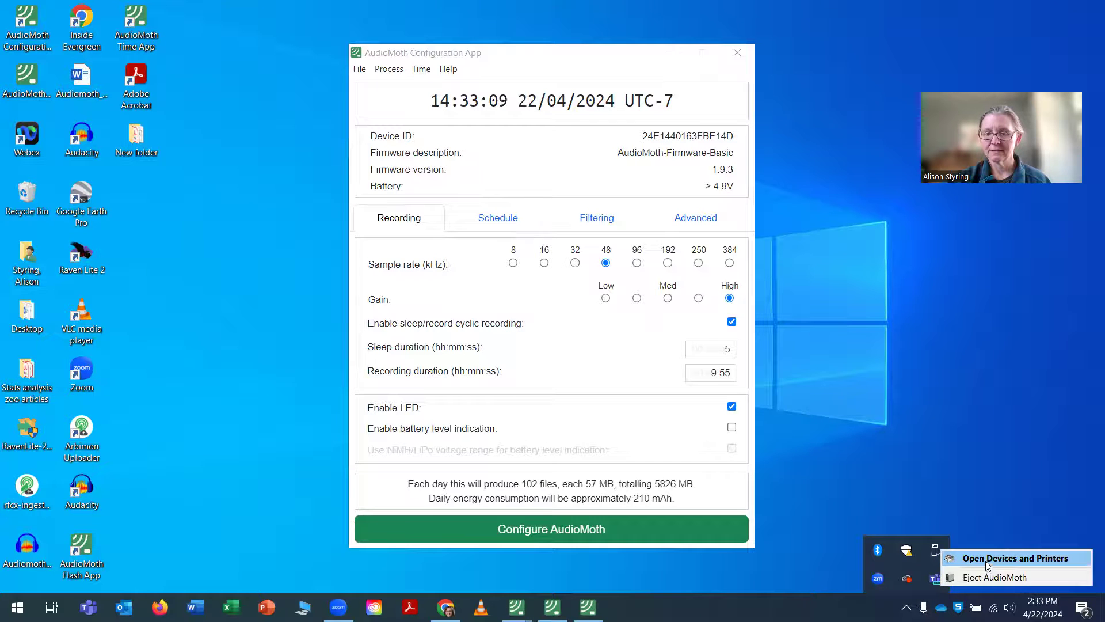
pyautogui.click(987, 577)
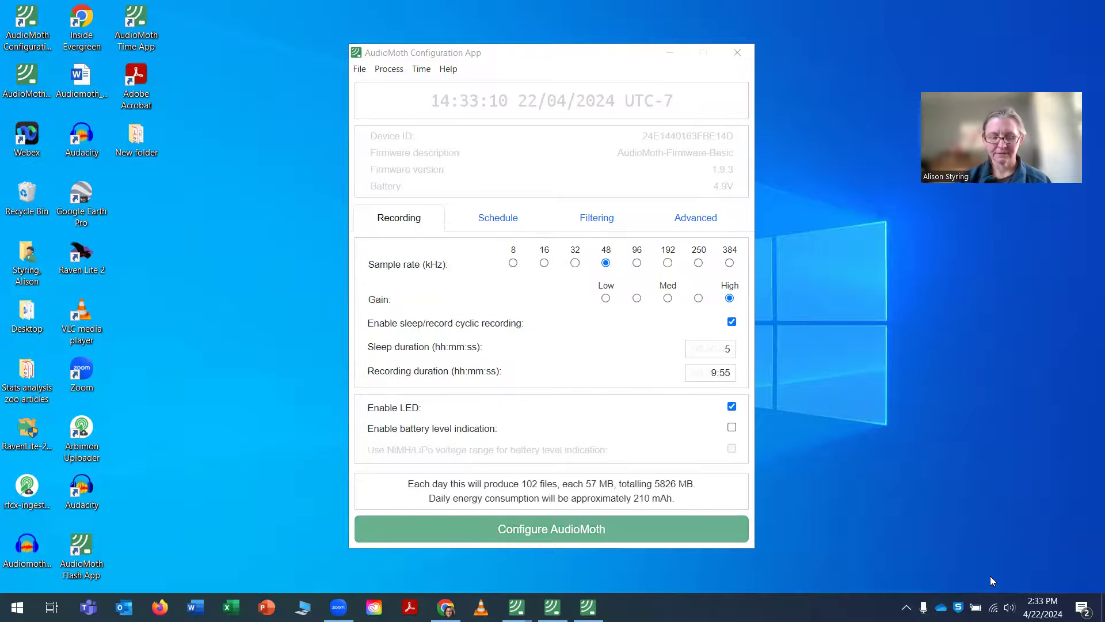